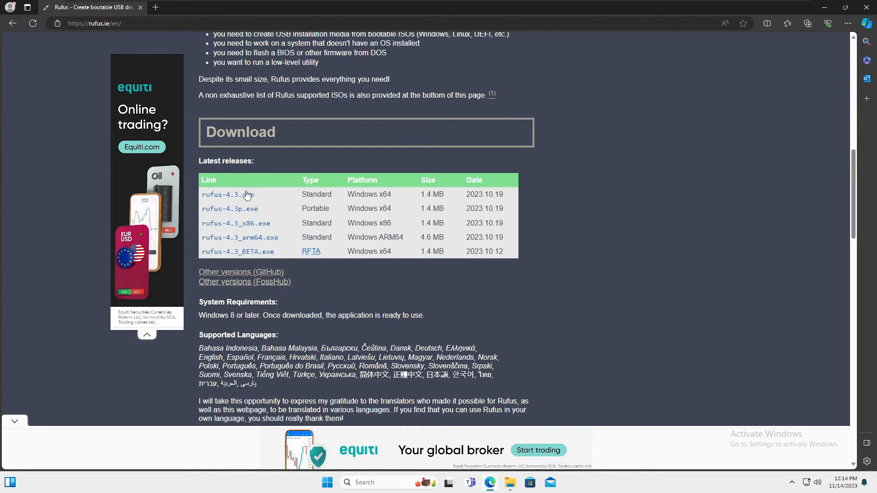
- Download rufus-4.3.exe, the standard Windows x64 release, from the latest releases list
{"action": "left_click", "coordinate": [231, 196]}
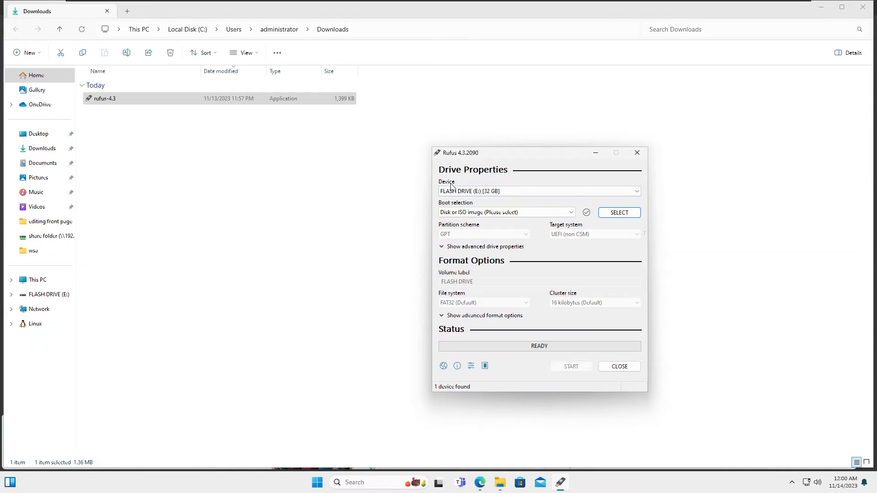
- Check the connected flash drive in This PC, and choose FLASH DRIVE (E:) [32 GB] as the device in Rufus
{"action": "left_click", "coordinate": [41, 283]}
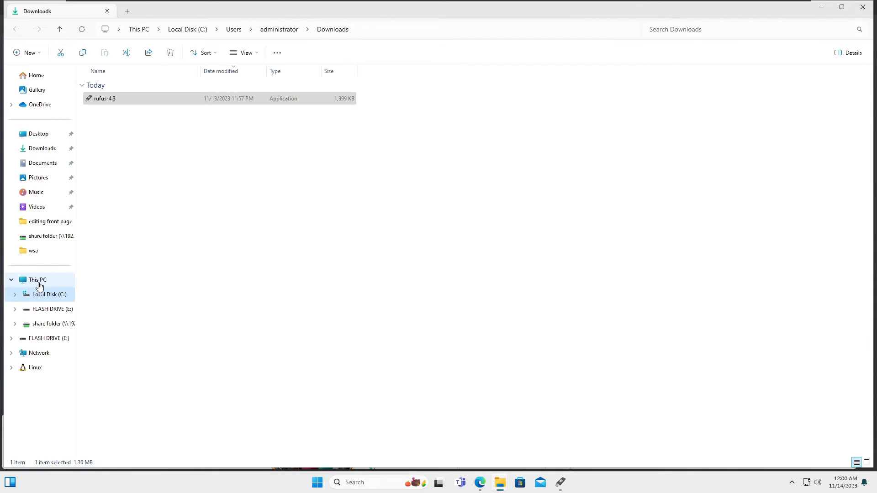
{"action": "left_click", "coordinate": [39, 285]}
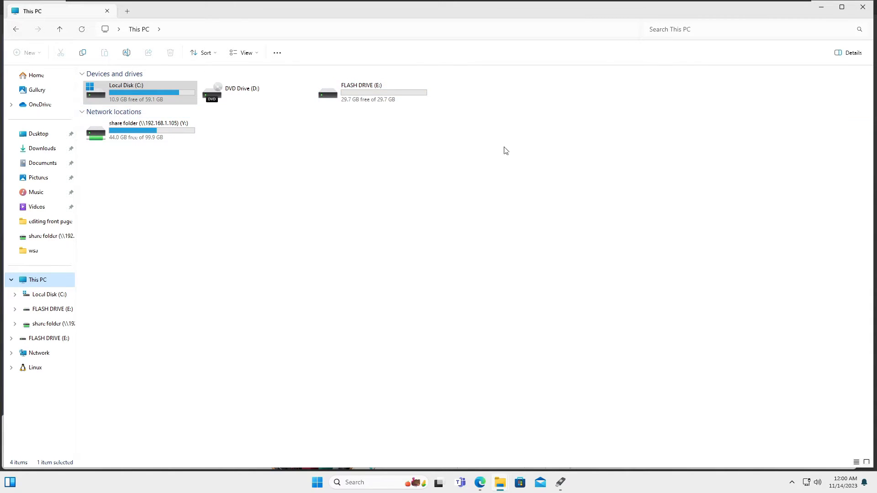
{"action": "key", "text": "alt+Tab"}
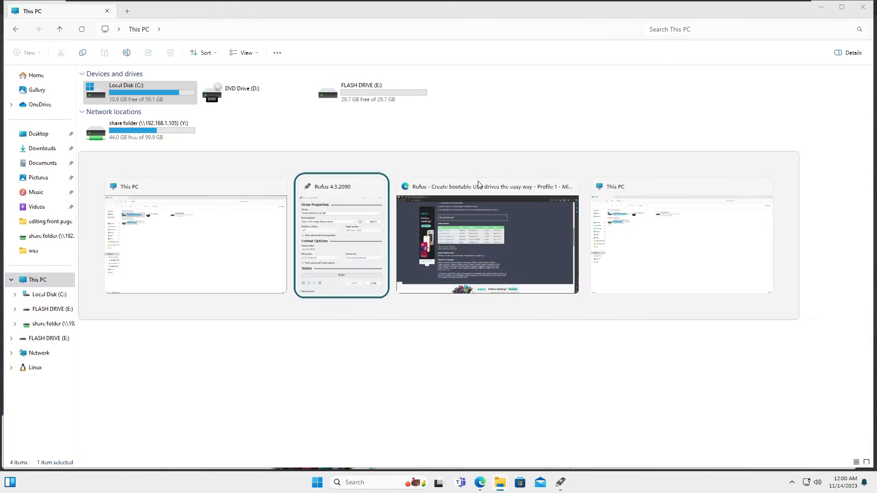
{"action": "left_click", "coordinate": [474, 192]}
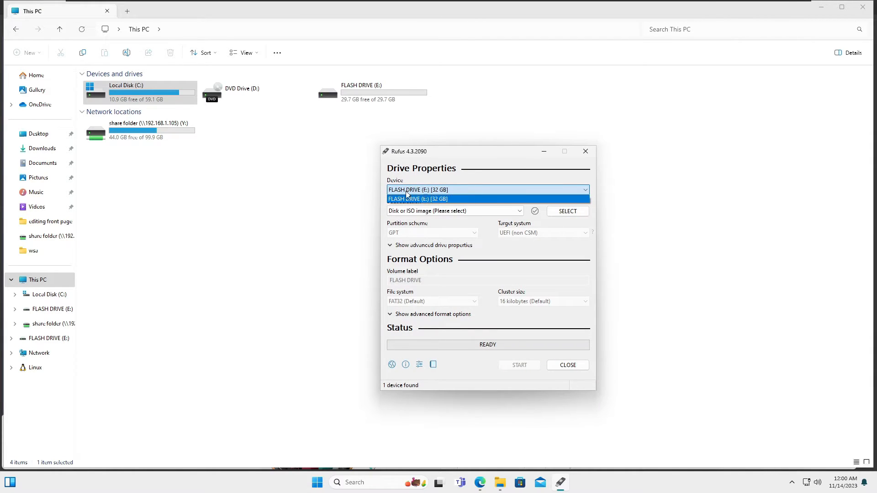
{"action": "key", "text": "Tab"}
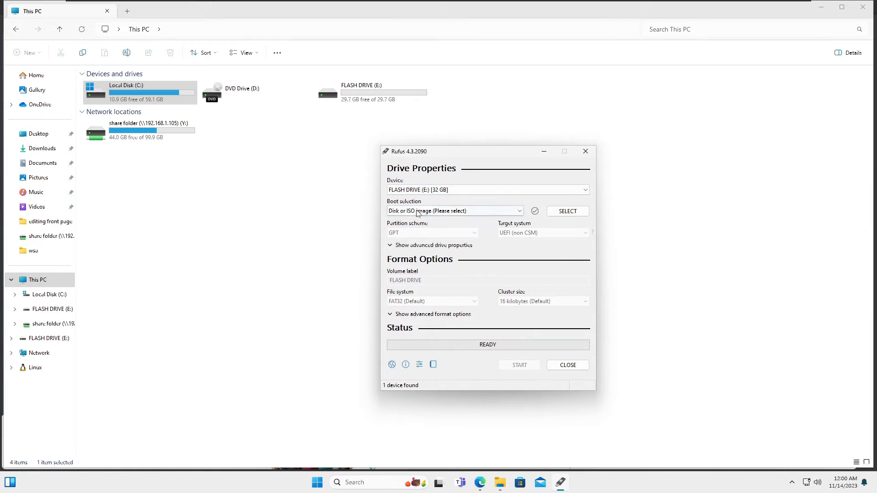
- Locate the Win11_23H2_English_x64 disc image on the desktop and load it as the boot selection in Rufus
{"action": "left_click", "coordinate": [821, 13]}
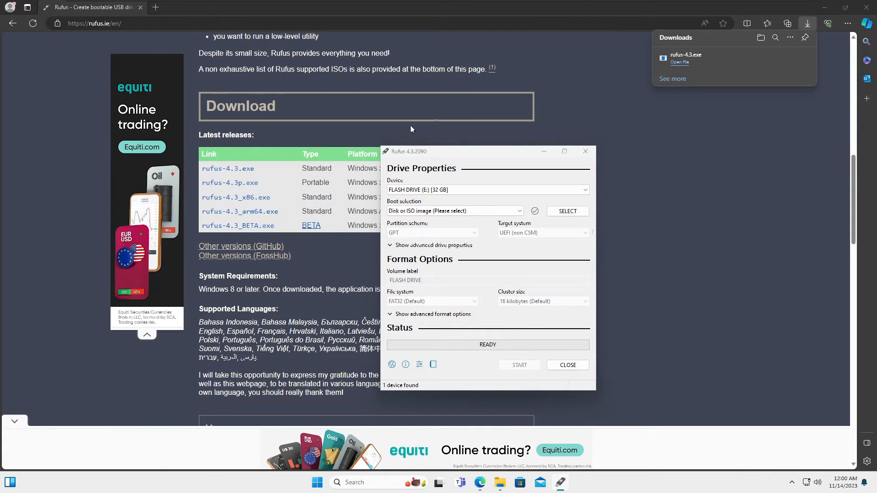
{"action": "key", "text": "super+d"}
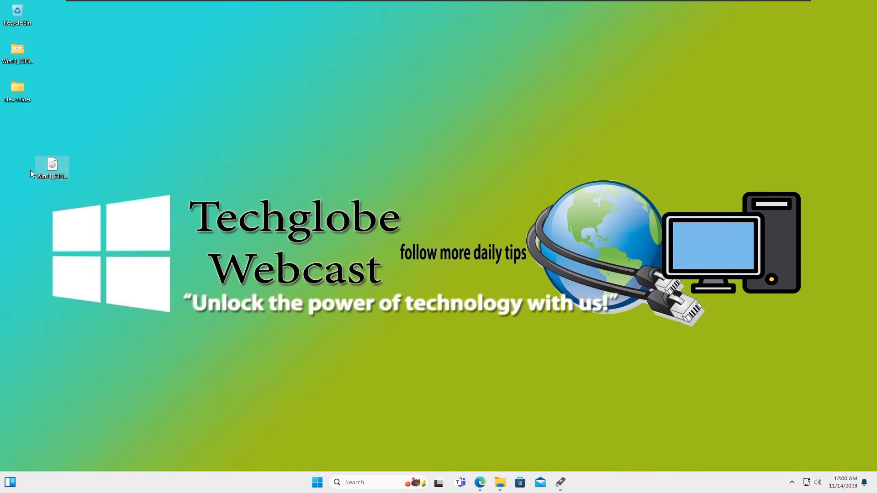
{"action": "left_click", "coordinate": [60, 176]}
{"action": "key", "text": "alt+Tab"}
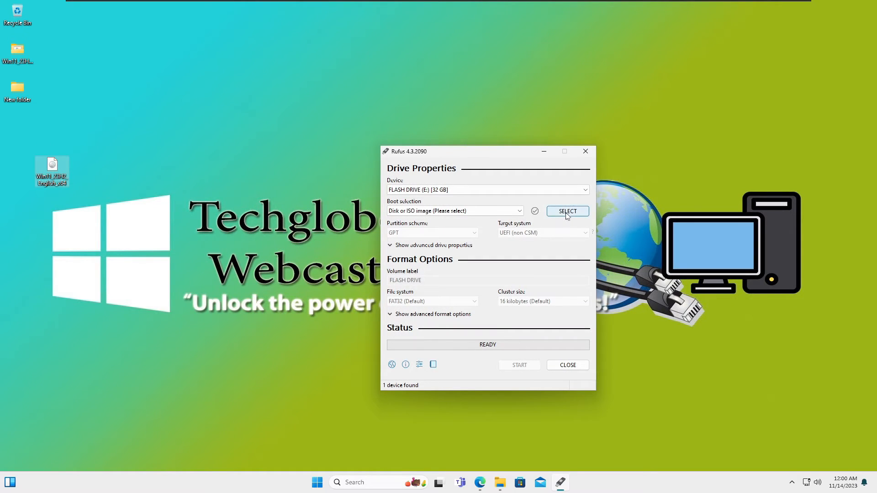
{"action": "left_click", "coordinate": [566, 211]}
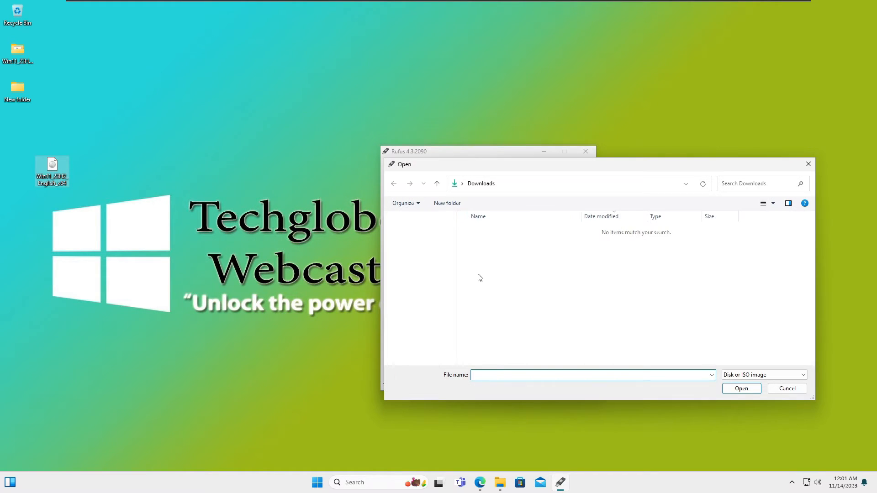
{"action": "left_click", "coordinate": [421, 249]}
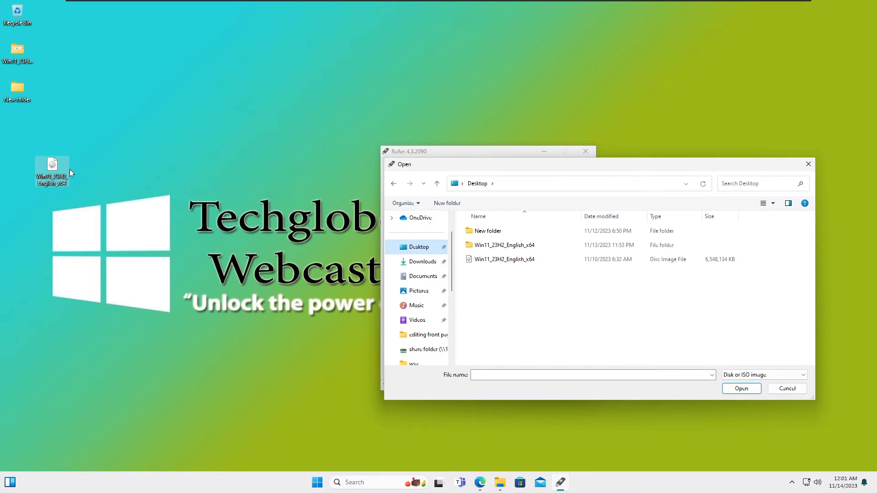
{"action": "left_click", "coordinate": [524, 262]}
{"action": "left_click", "coordinate": [741, 388]}
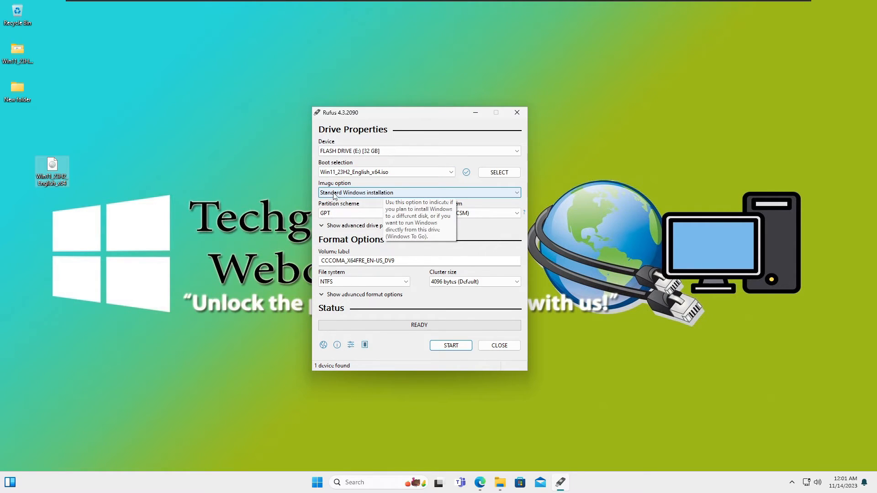
- Review the available image options and the volume label for the Windows installation drive
{"action": "left_click", "coordinate": [397, 195]}
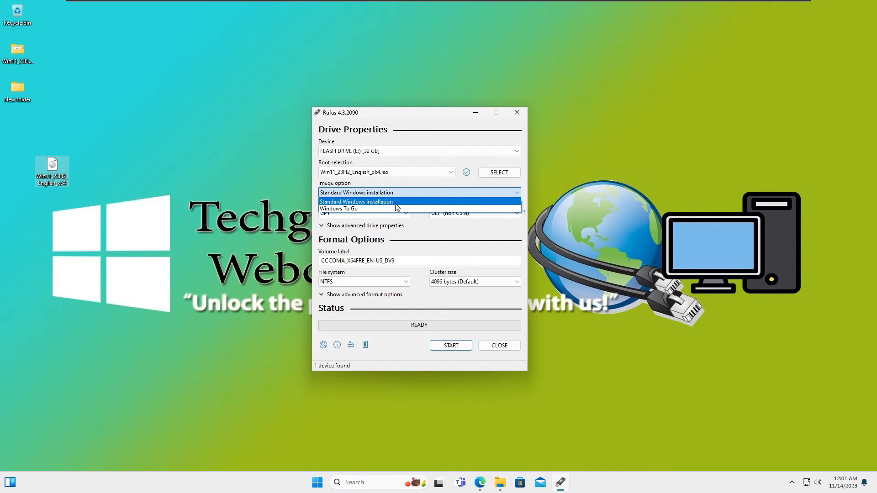
{"action": "left_click", "coordinate": [447, 234]}
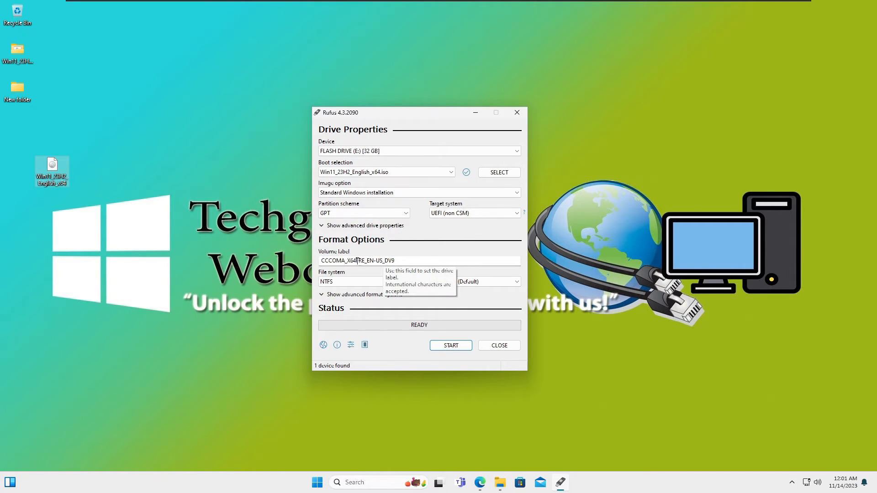
{"action": "triple_click", "coordinate": [420, 261]}
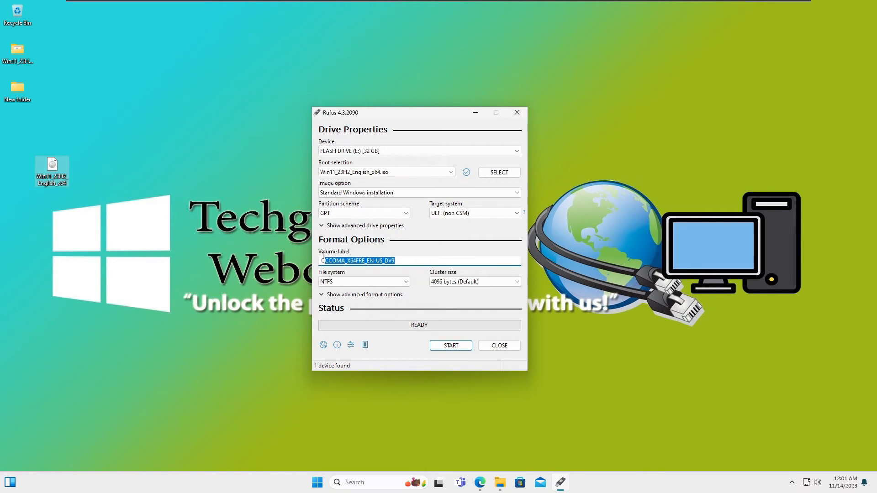
{"action": "left_click", "coordinate": [420, 259]}
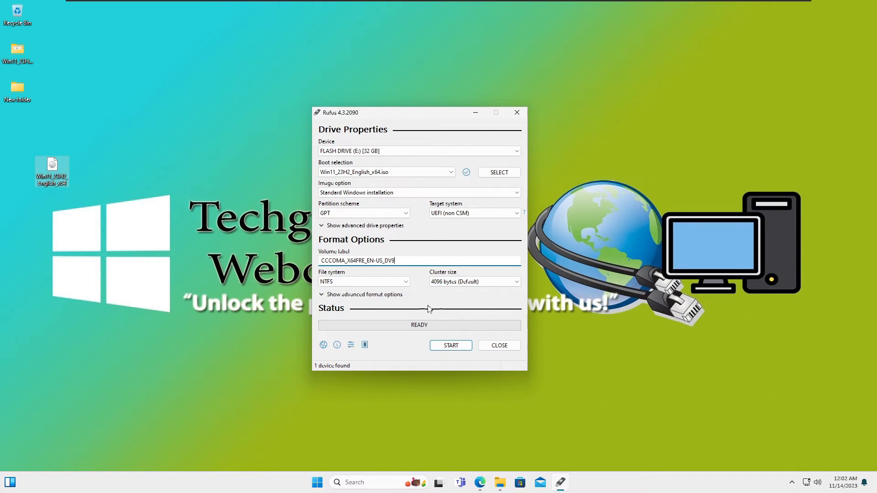
- Start creating the drive without the RAM, Secure Boot, TPM 2.0 and online Microsoft account requirements, accepting formatting and erasure of its data
{"action": "left_click", "coordinate": [453, 347]}
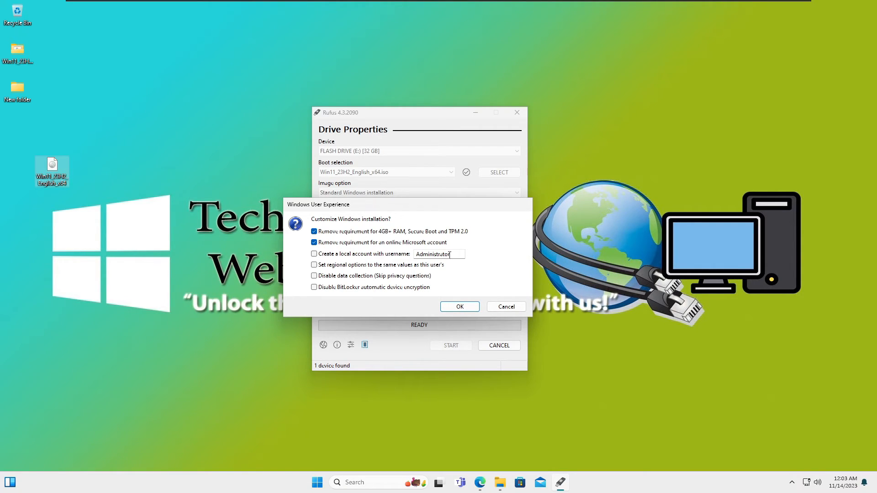
{"action": "left_click", "coordinate": [458, 306]}
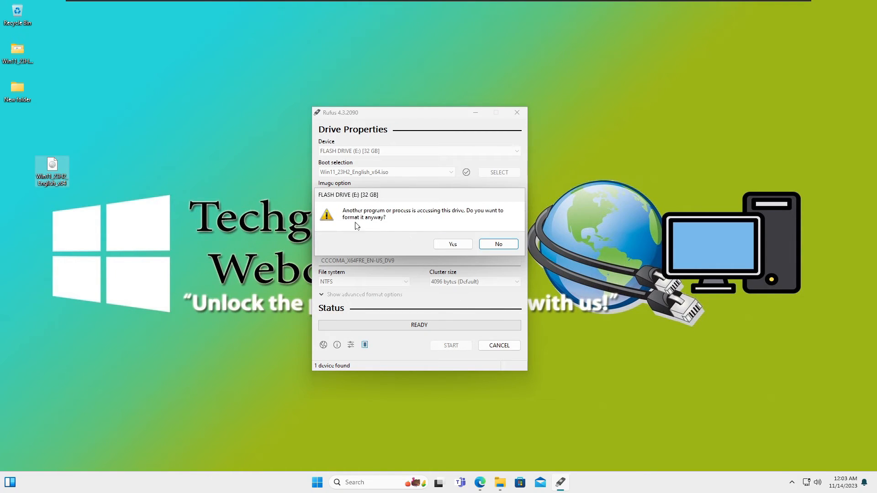
{"action": "left_click", "coordinate": [452, 244]}
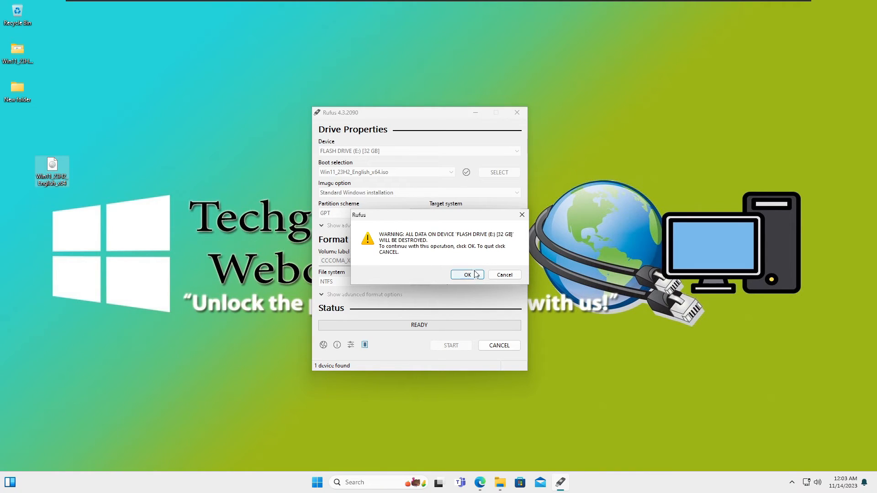
{"action": "left_click", "coordinate": [470, 276]}
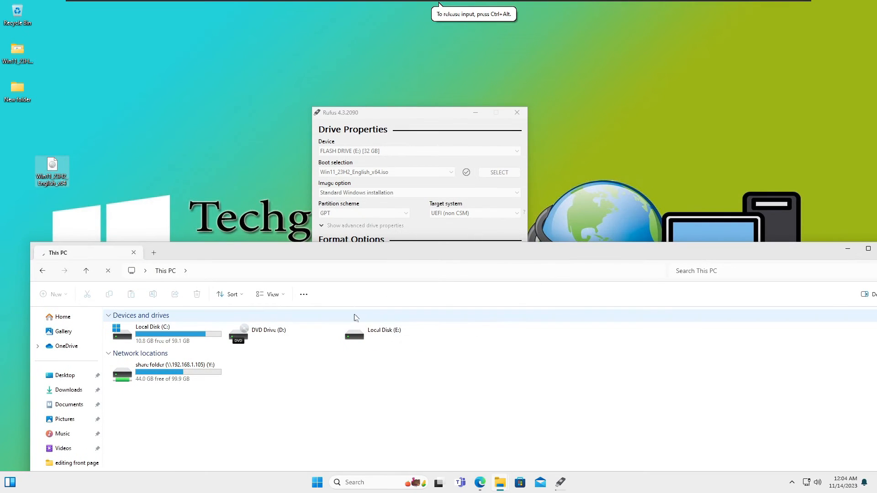
- Arrange the Rufus and File Explorer windows to view the write status and the bootable drive in This PC
{"action": "left_click", "coordinate": [432, 115]}
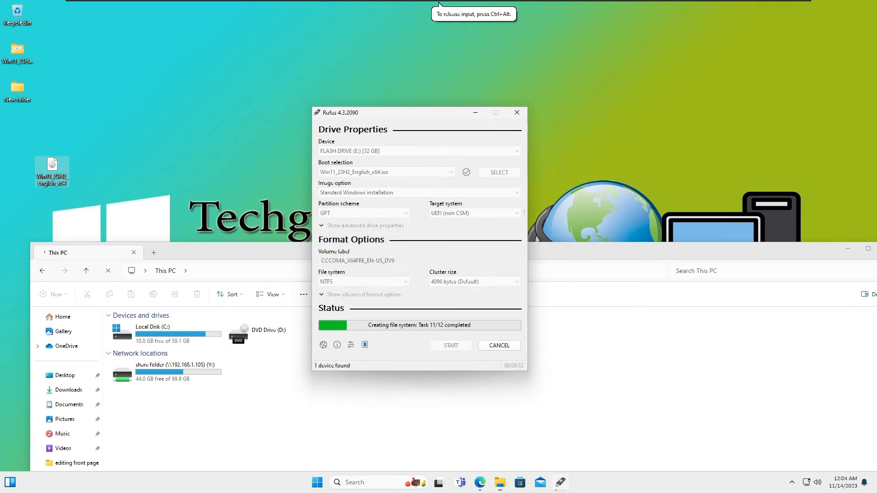
{"action": "left_click_drag", "start_coordinate": [426, 116], "coordinate": [651, 47]}
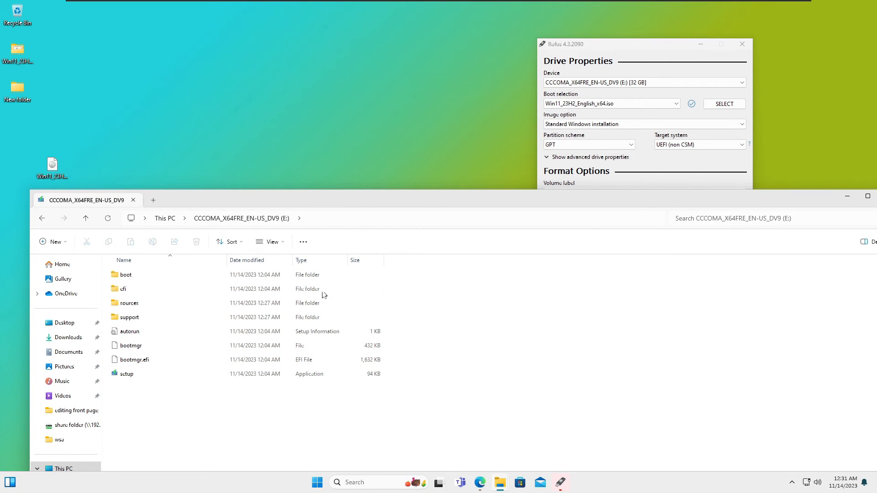
{"action": "left_click", "coordinate": [167, 219]}
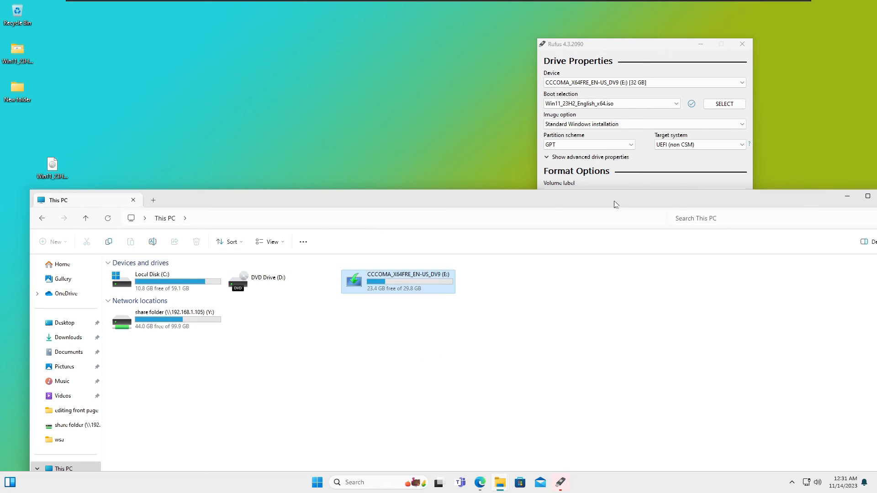
{"action": "left_click_drag", "start_coordinate": [614, 205], "coordinate": [609, 299]}
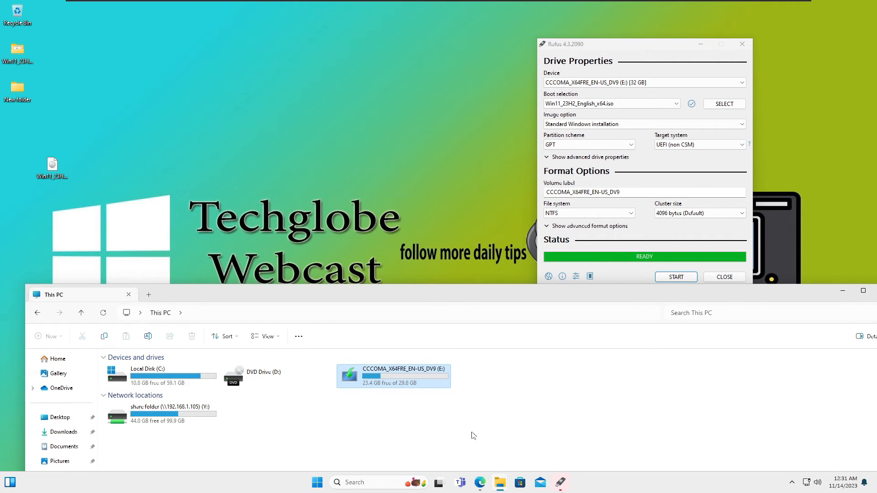
- In Edge, search for "windows 11 download" and download the media creation tool from Microsoft's Windows 11 page
{"action": "left_click", "coordinate": [479, 482]}
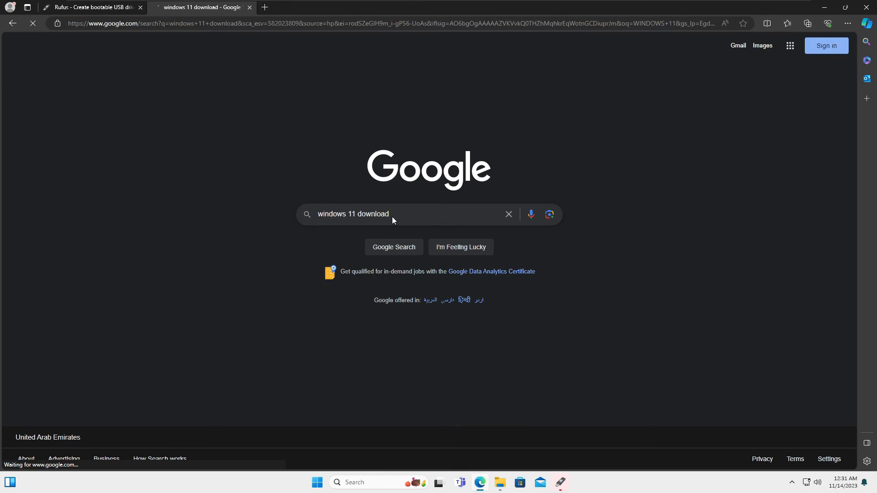
{"action": "left_click", "coordinate": [160, 142]}
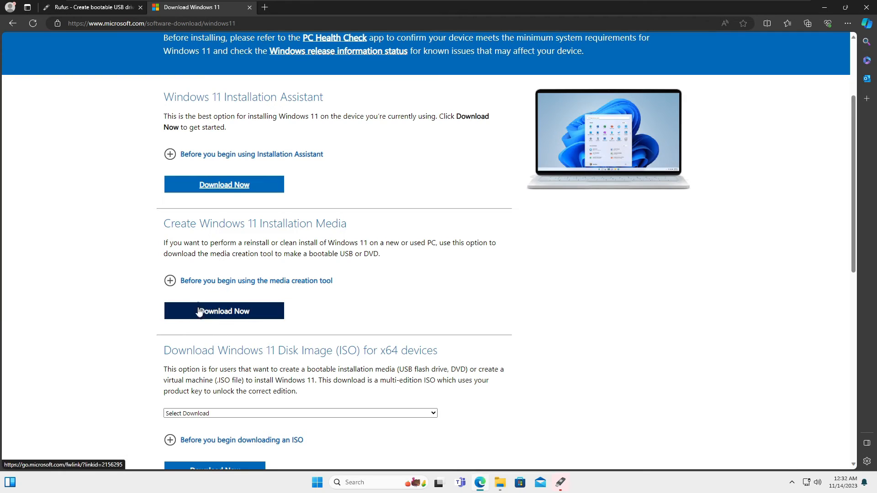
{"action": "left_click_drag", "start_coordinate": [187, 225], "coordinate": [299, 227]}
{"action": "left_click", "coordinate": [225, 315]}
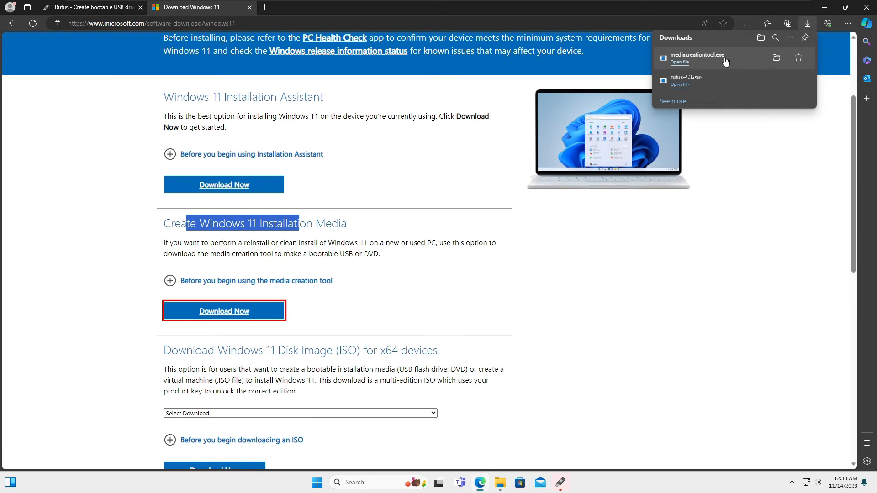
- Run mediacreationtool from its download folder and create Windows 11 media on USB flash drive E: with the recommended language and edition
{"action": "left_click", "coordinate": [777, 59]}
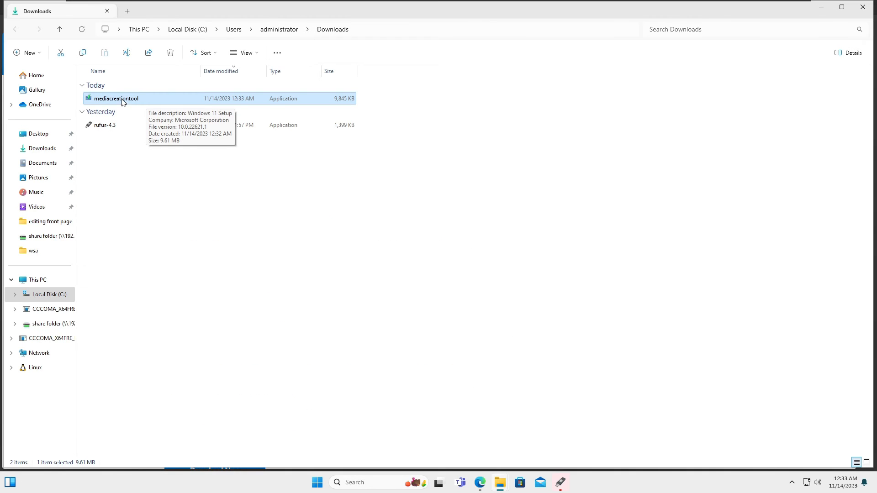
{"action": "double_click", "coordinate": [139, 100]}
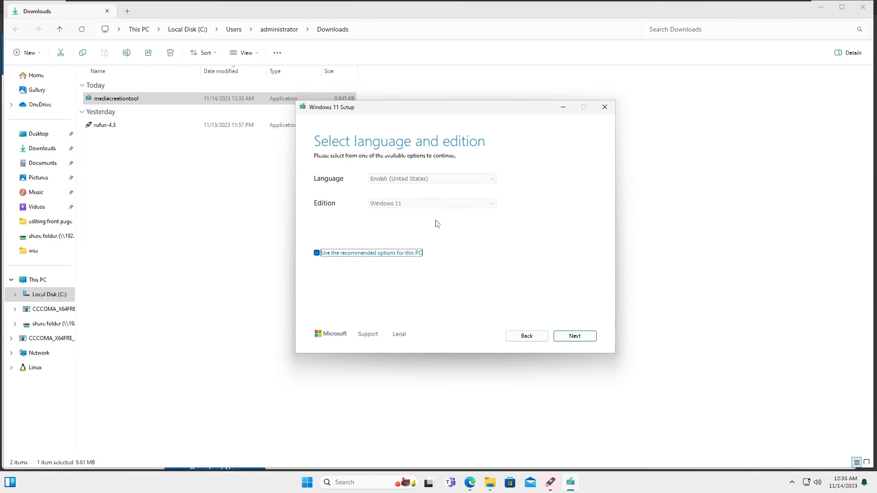
{"action": "left_click", "coordinate": [587, 339]}
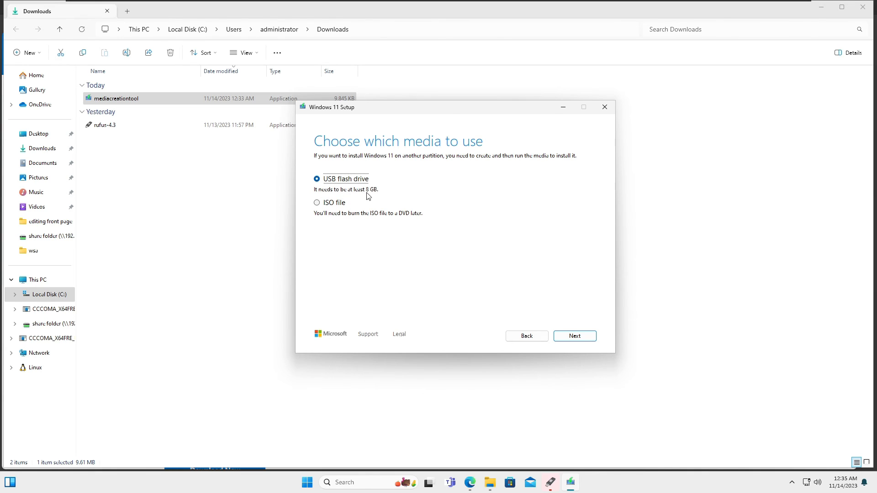
{"action": "left_click", "coordinate": [574, 336]}
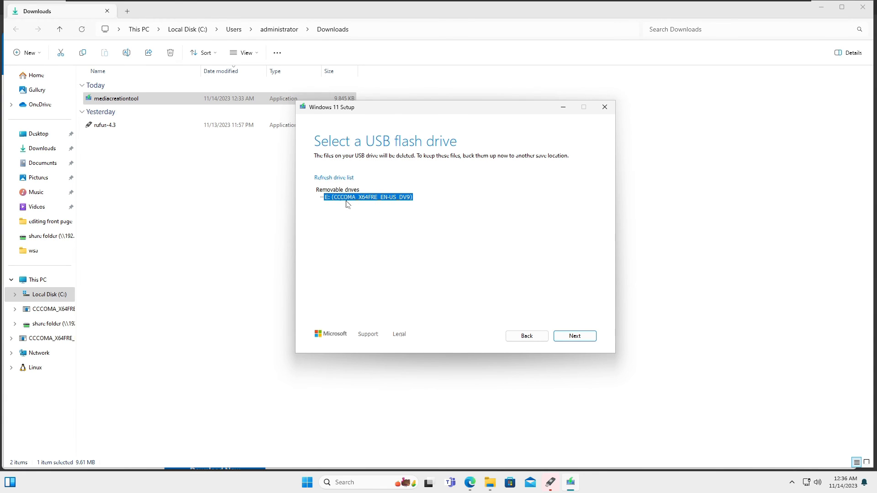
{"action": "left_click", "coordinate": [571, 337]}
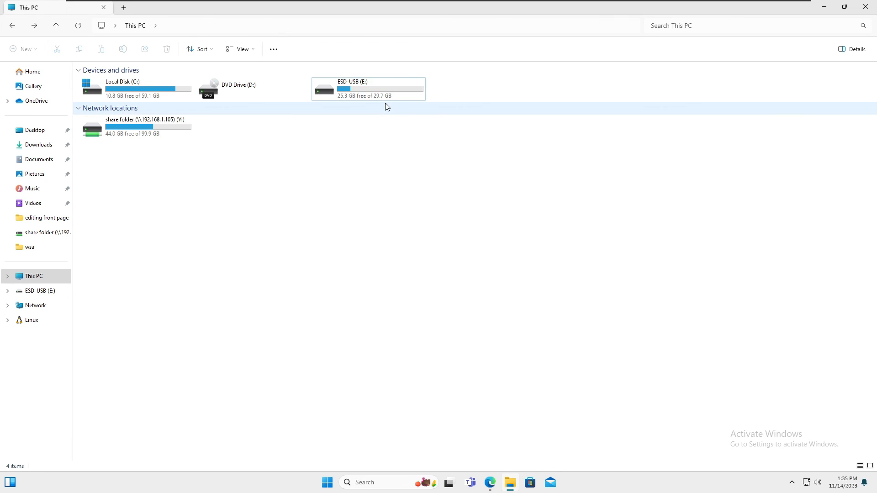
- Open the ESD-USB (E:) drive in This PC to inspect the installation media
{"action": "double_click", "coordinate": [402, 88]}
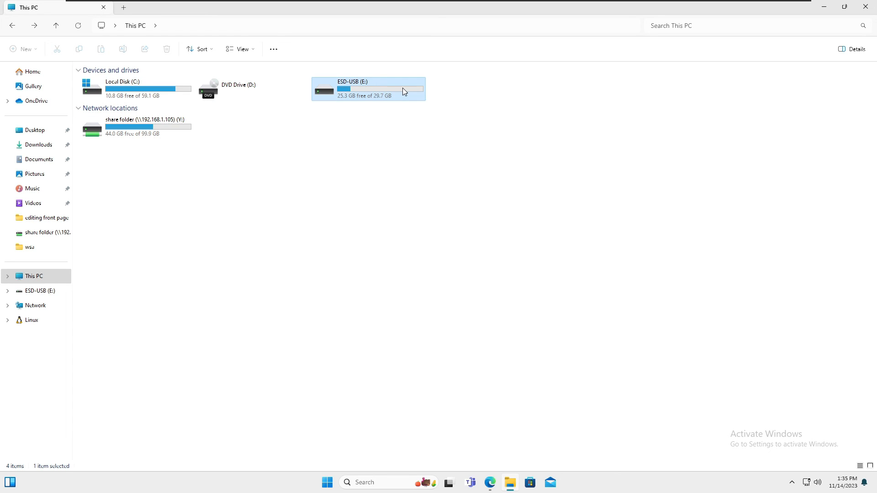